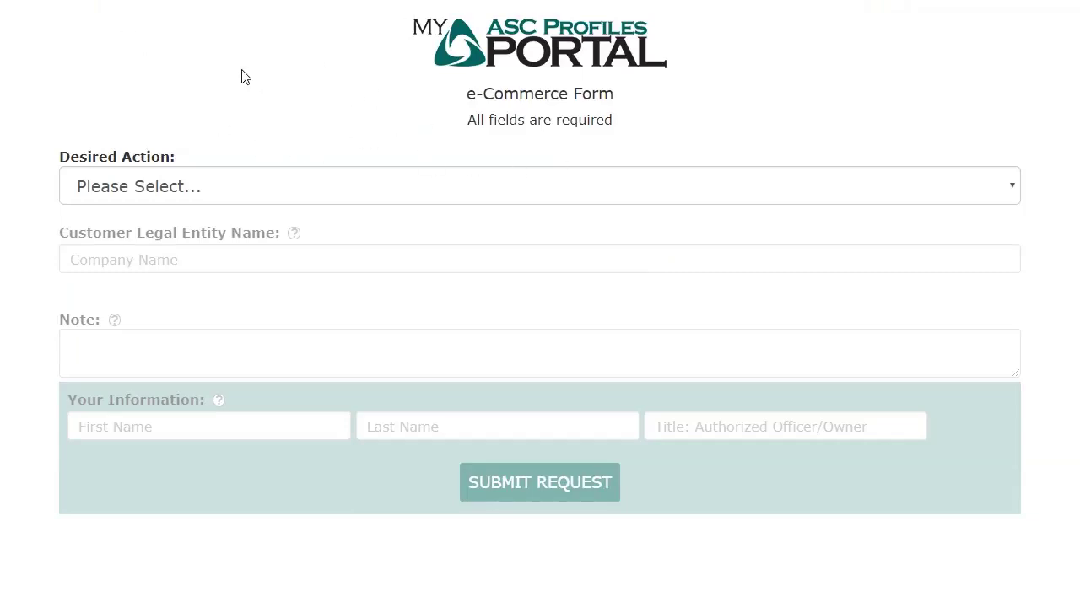
Open the Desired Action dropdown, close it without choosing, then reopen it to view the five options.
left_click(296, 192)
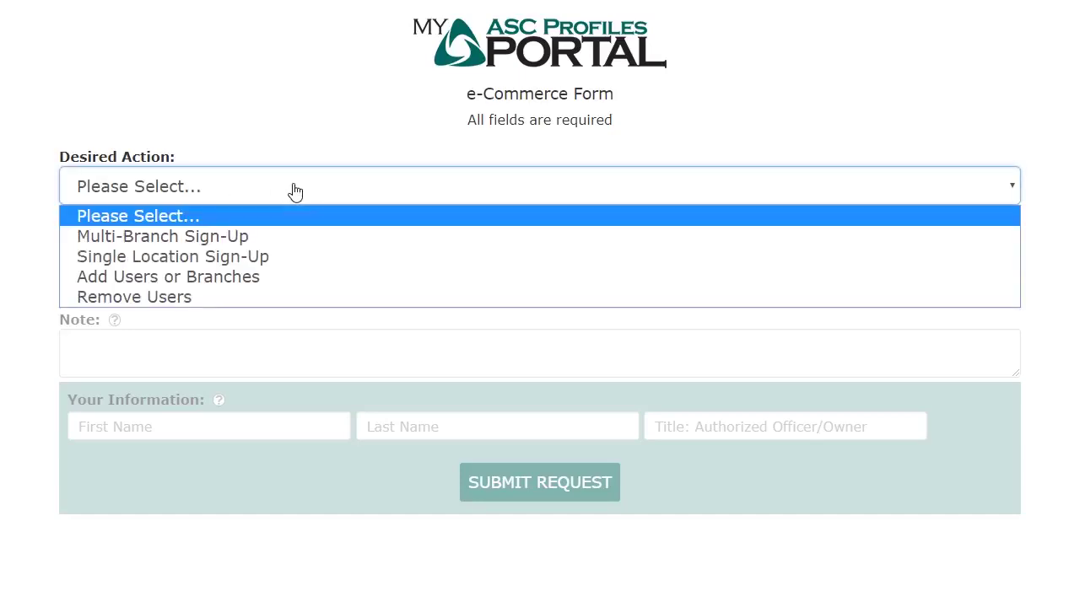
left_click(620, 125)
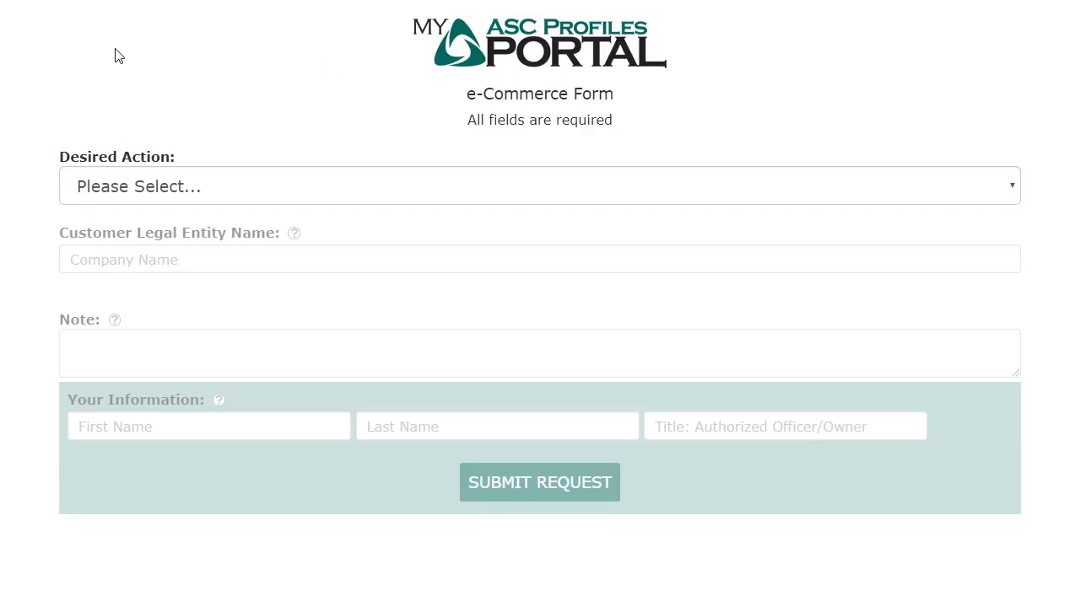
left_click(221, 191)
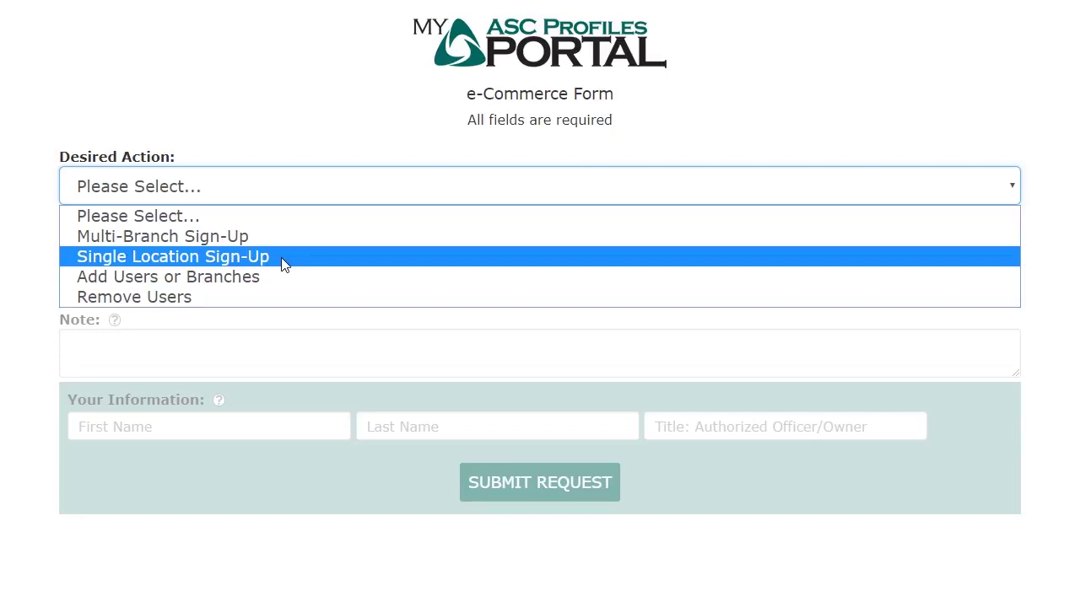
Choose Single Location Sign-Up and step through the company, corporate address and administrator fields.
left_click(238, 258)
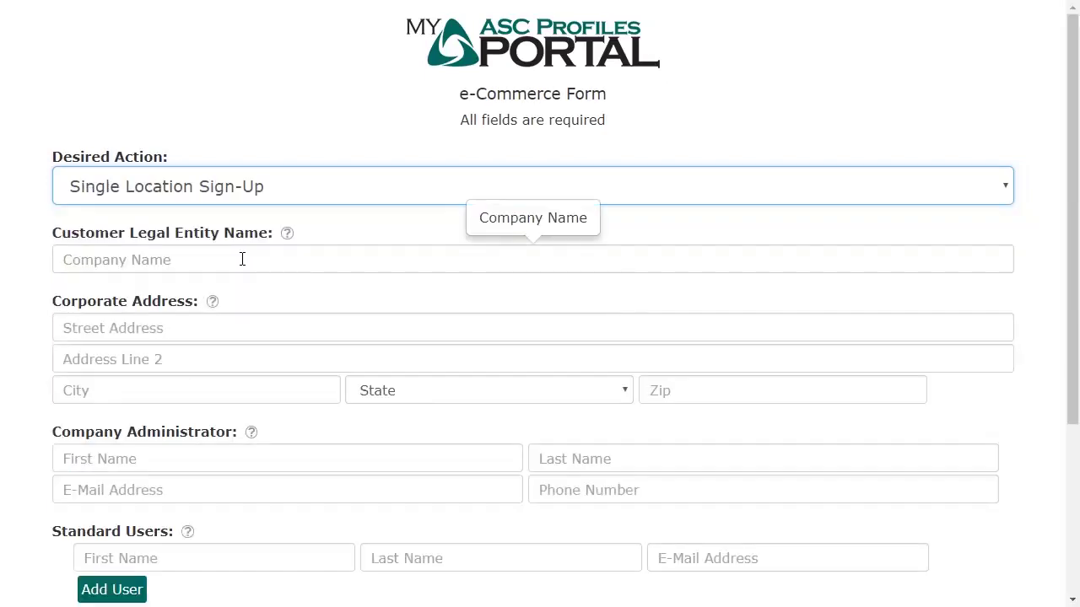
left_click(242, 259)
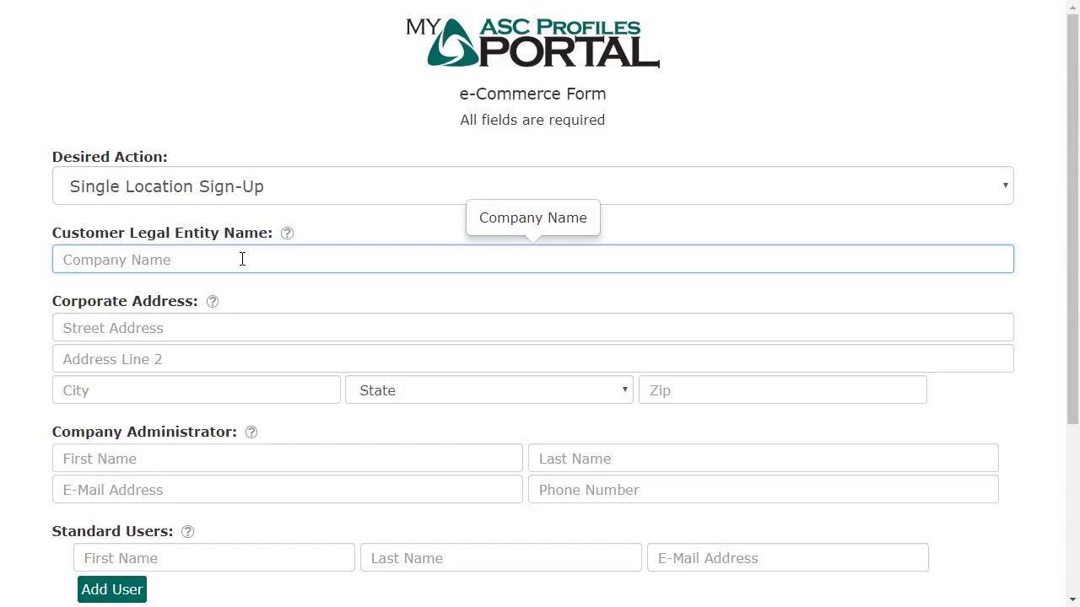
left_click(202, 328)
left_click(178, 354)
left_click(218, 388)
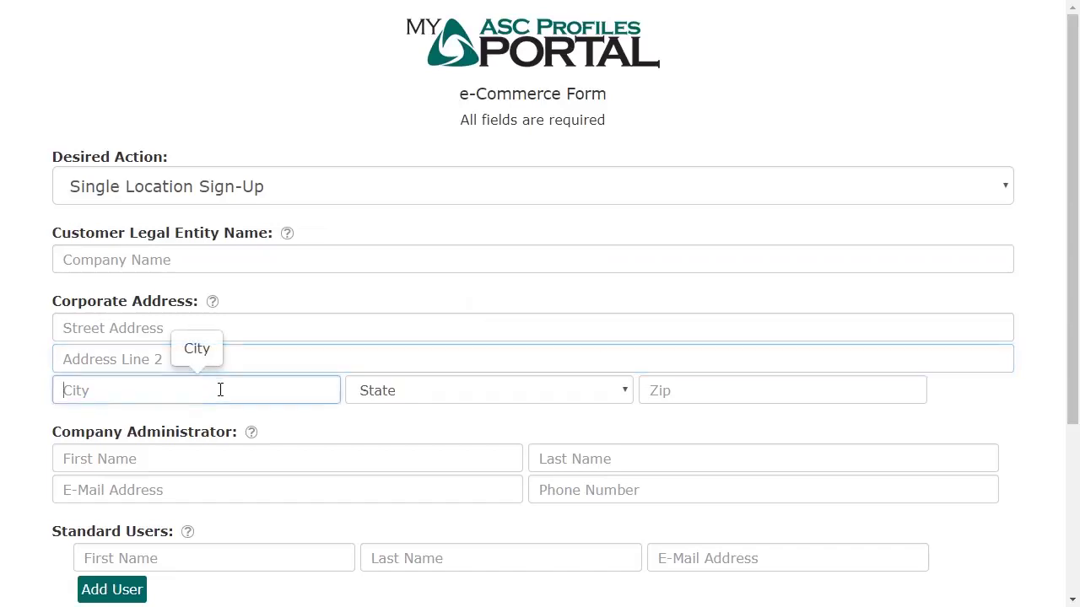
left_click(183, 467)
scroll(41, 478, "down", 3)
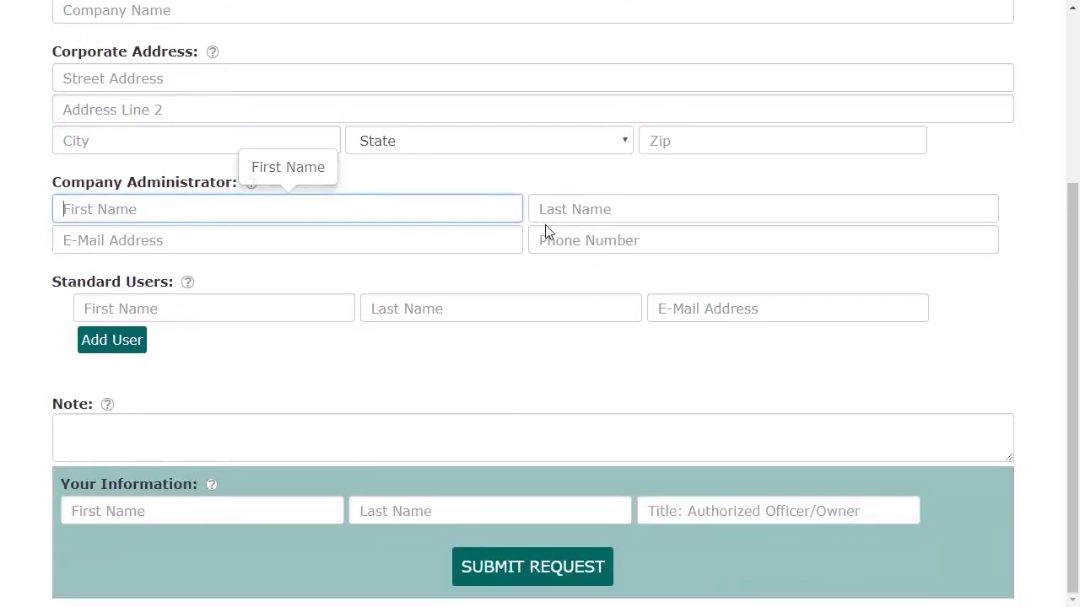
left_click(593, 209)
left_click(431, 242)
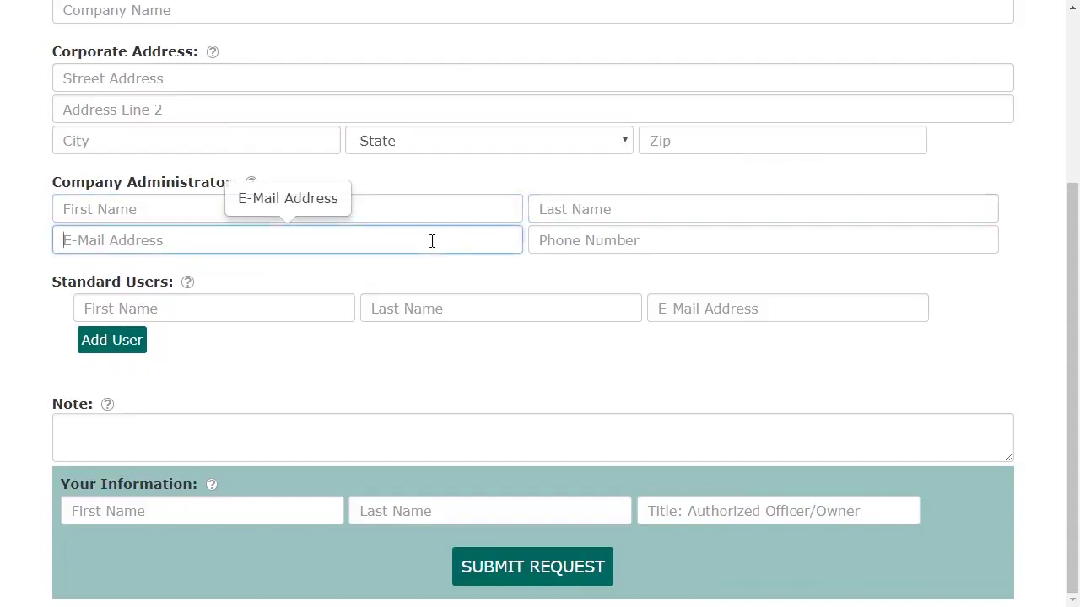
left_click(562, 241)
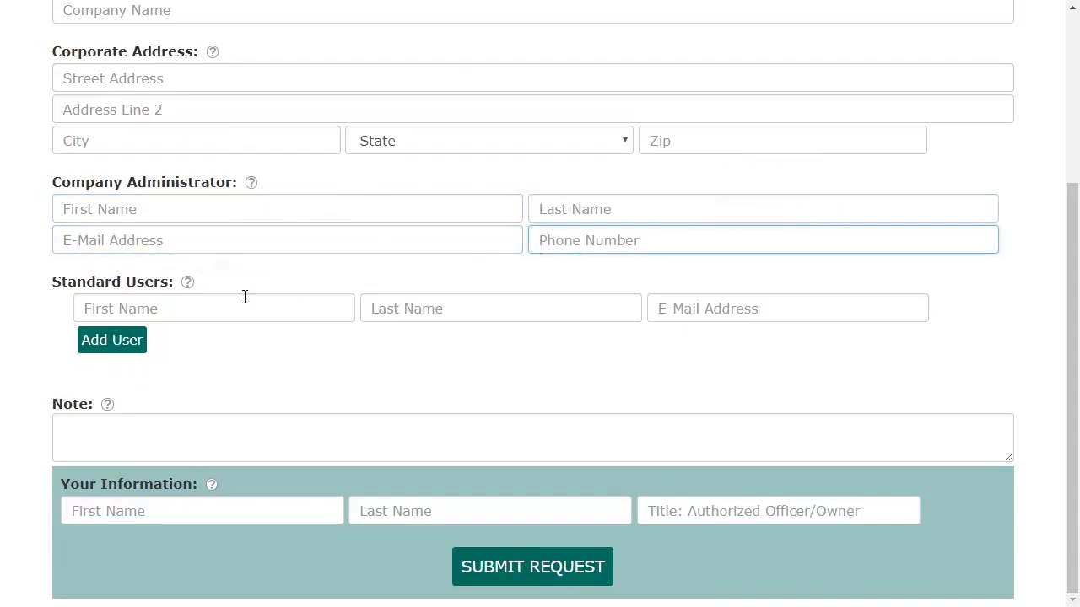
left_click(171, 309)
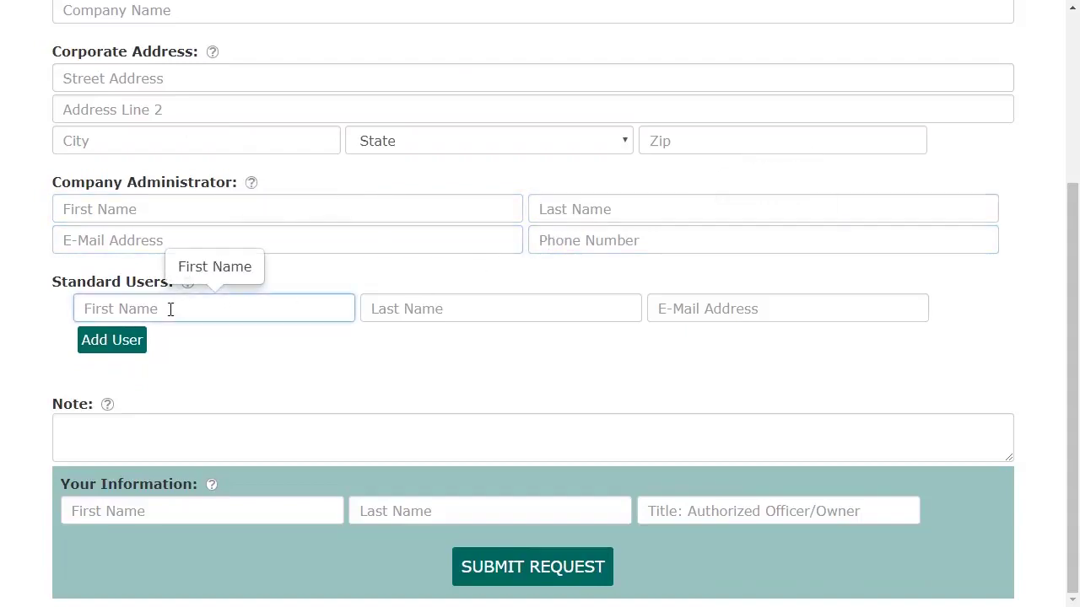
Add two extra Standard Users rows, then remove both with their X buttons.
left_click(113, 346)
left_click(125, 375)
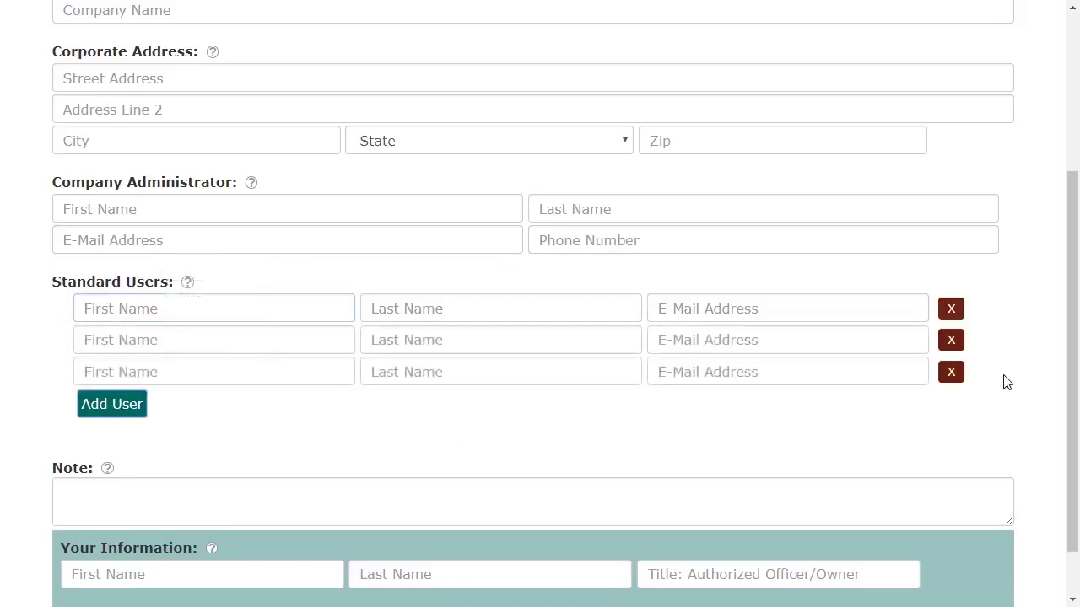
left_click(951, 372)
left_click(952, 342)
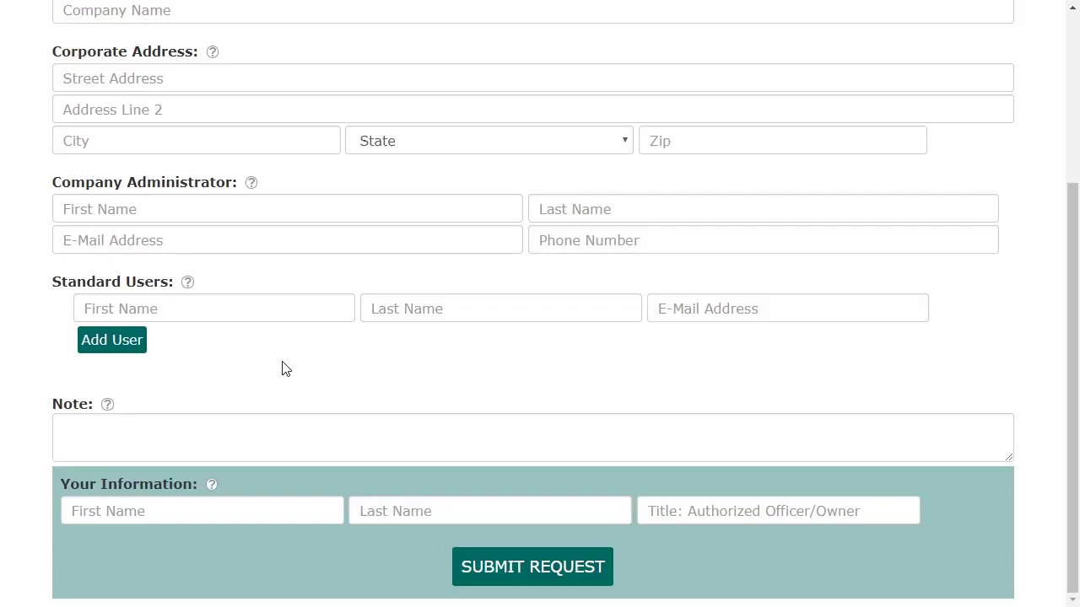
Step through the standard user's e-mail, the special instructions note, and your name and title fields.
left_click(701, 308)
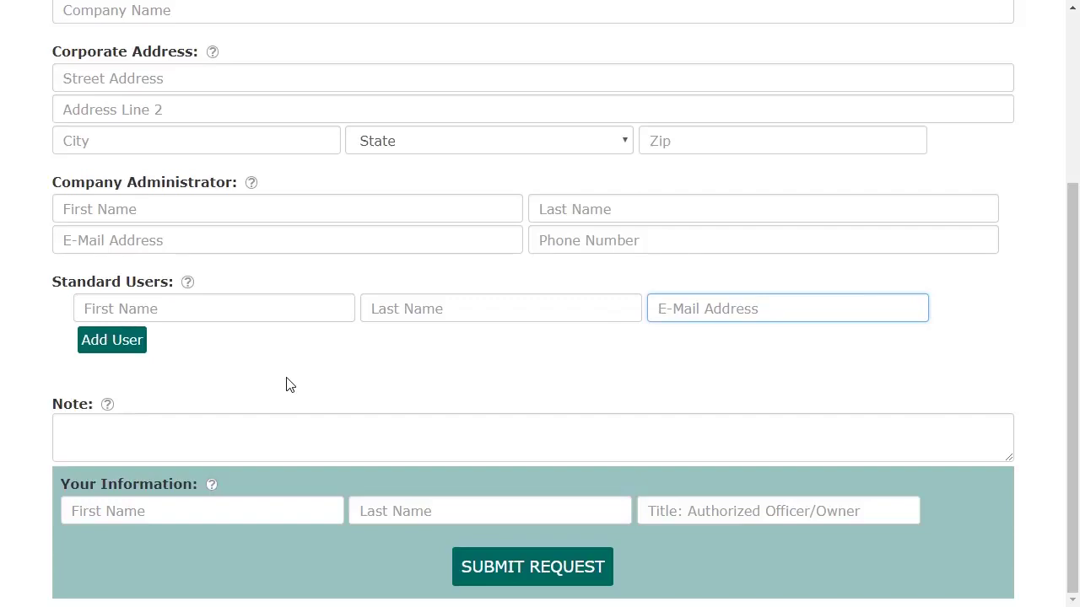
left_click(362, 425)
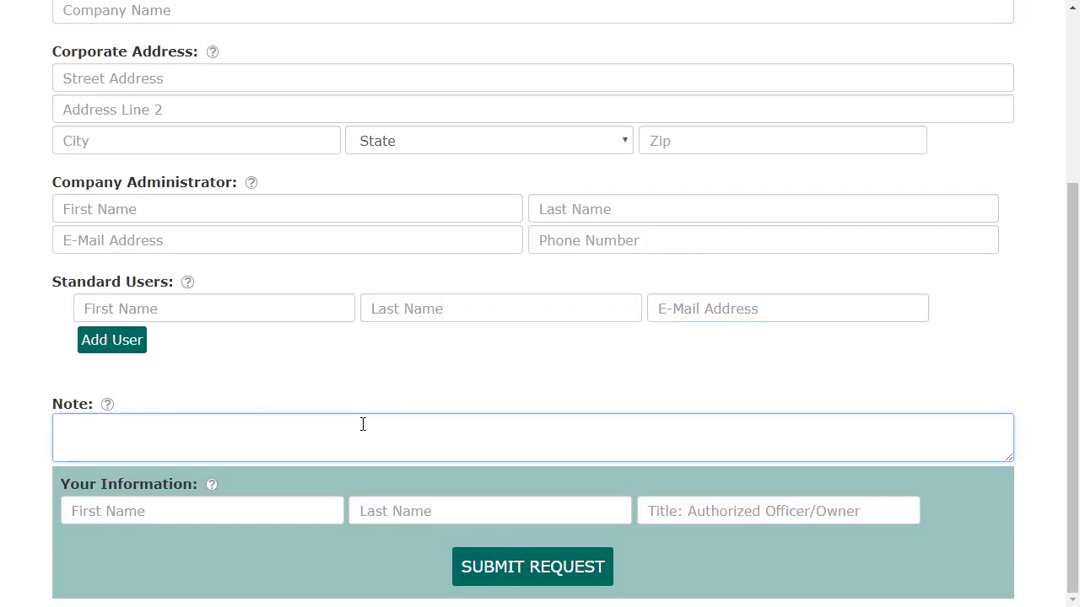
left_click(254, 517)
left_click(388, 511)
left_click(654, 515)
left_click(742, 309)
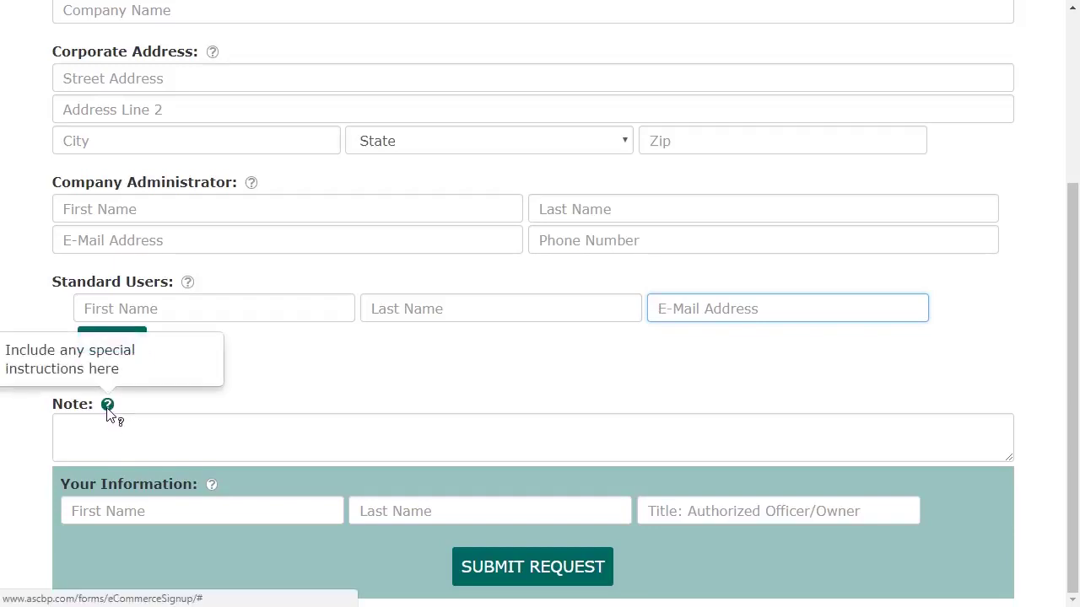
left_click(94, 428)
left_click(443, 400)
Switch the desired action to Multi-Branch Sign-Up.
scroll(337, 320, "up", 3)
left_click(242, 200)
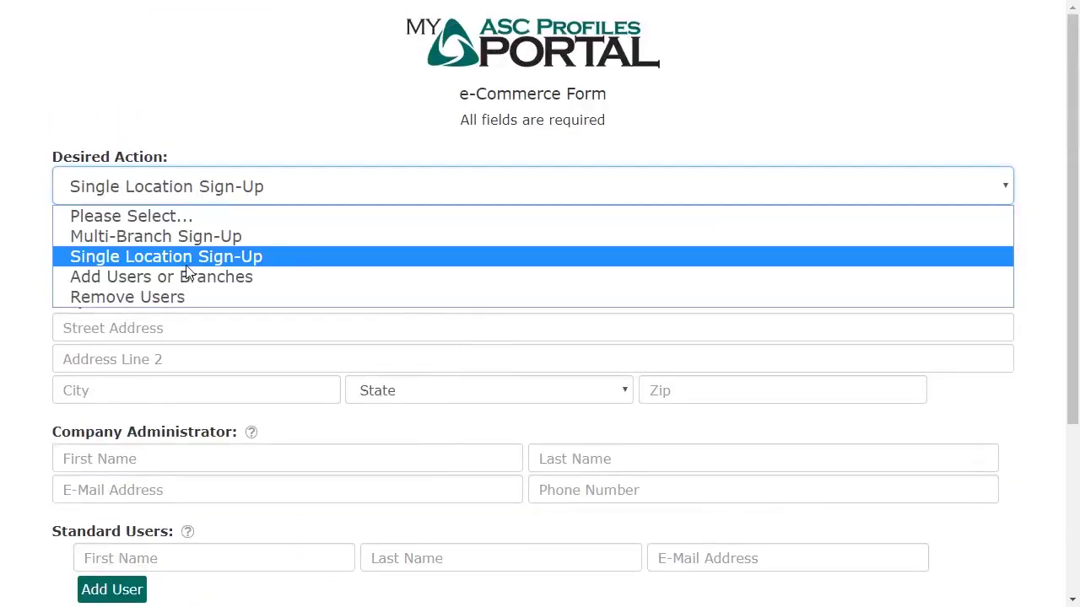
left_click(180, 240)
Add a branch location, then remove it with its red X and confirm with OK.
scroll(29, 319, "down", 4)
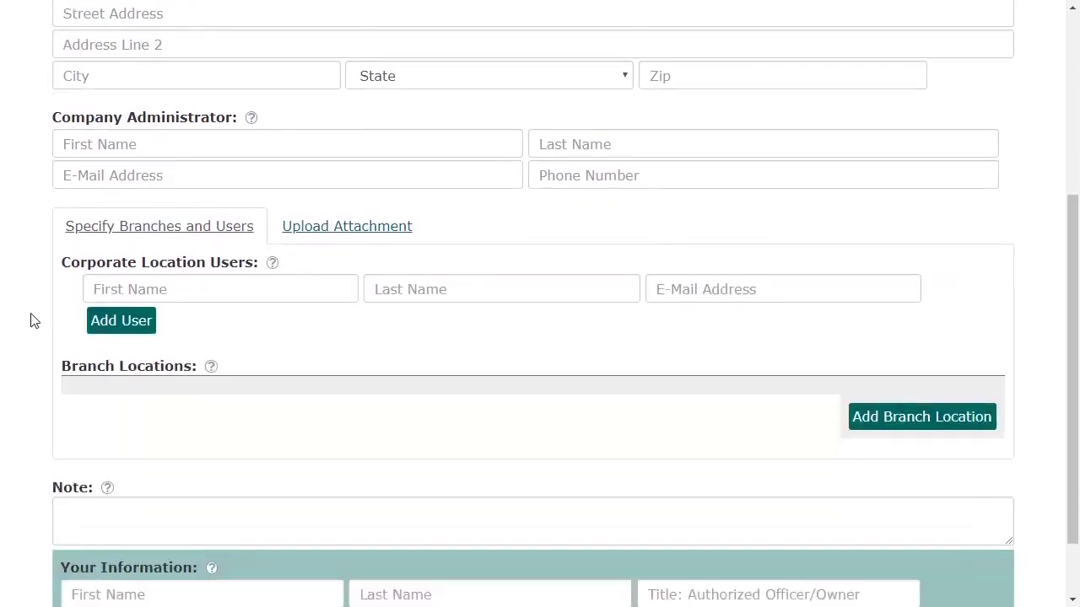
left_click(913, 396)
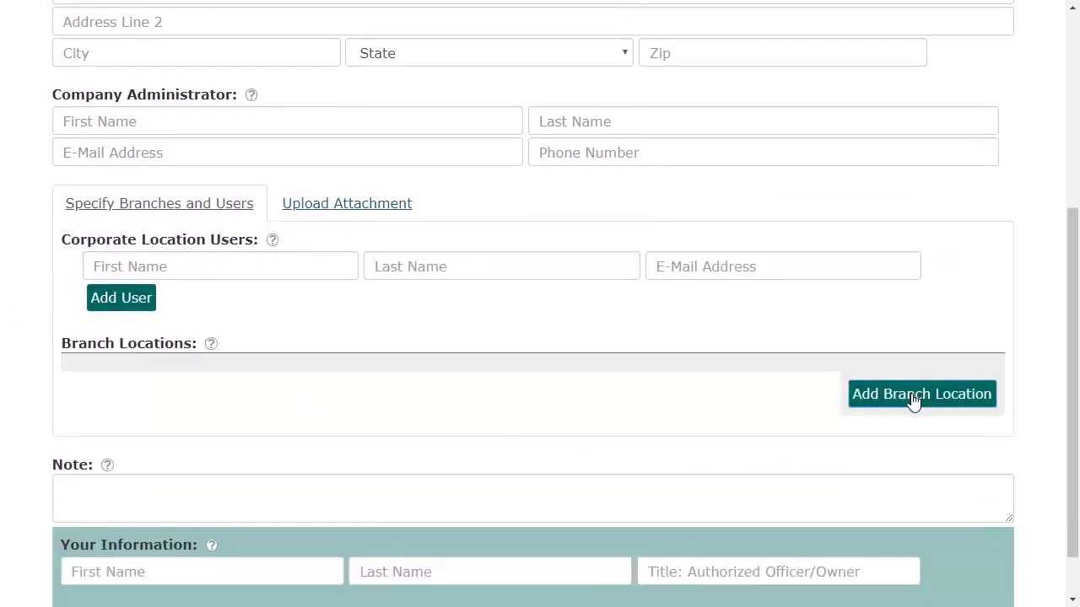
scroll(822, 347, "down", 2)
scroll(820, 339, "down", 2)
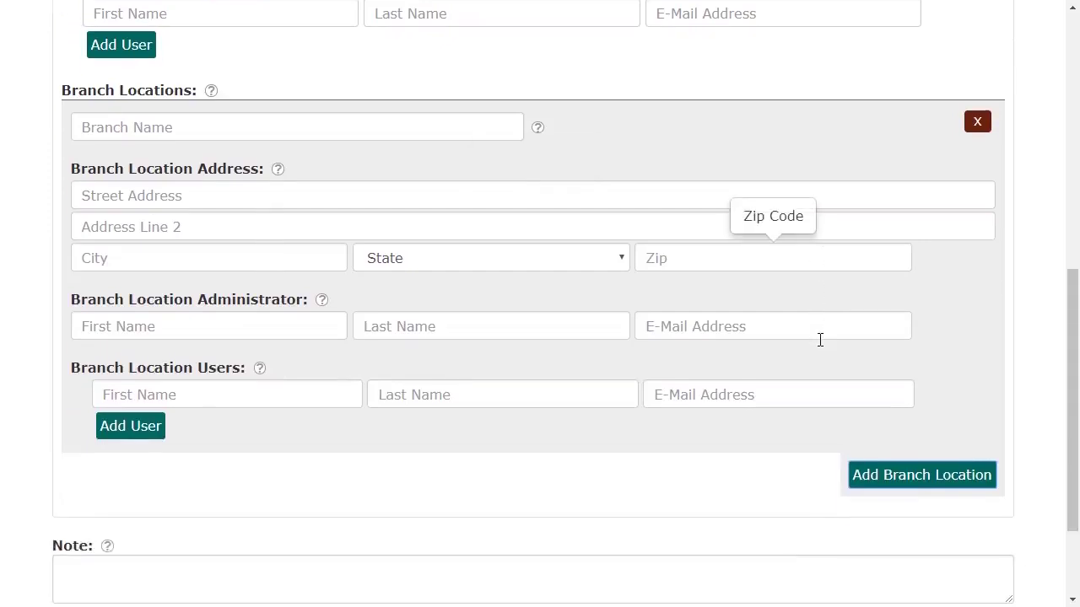
scroll(957, 528, "up", 2)
left_click(975, 231)
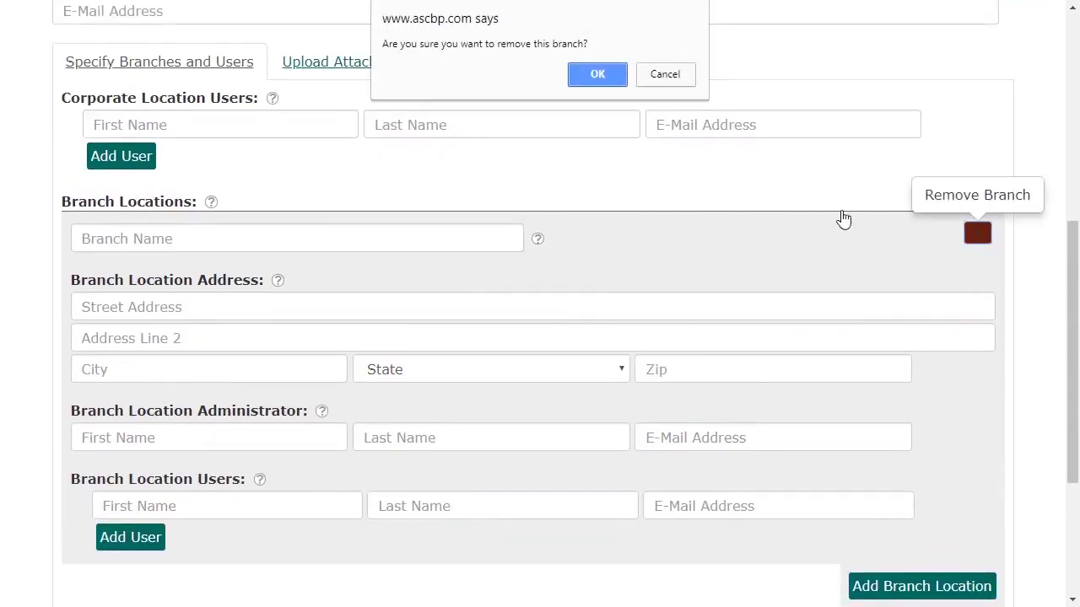
left_click(598, 71)
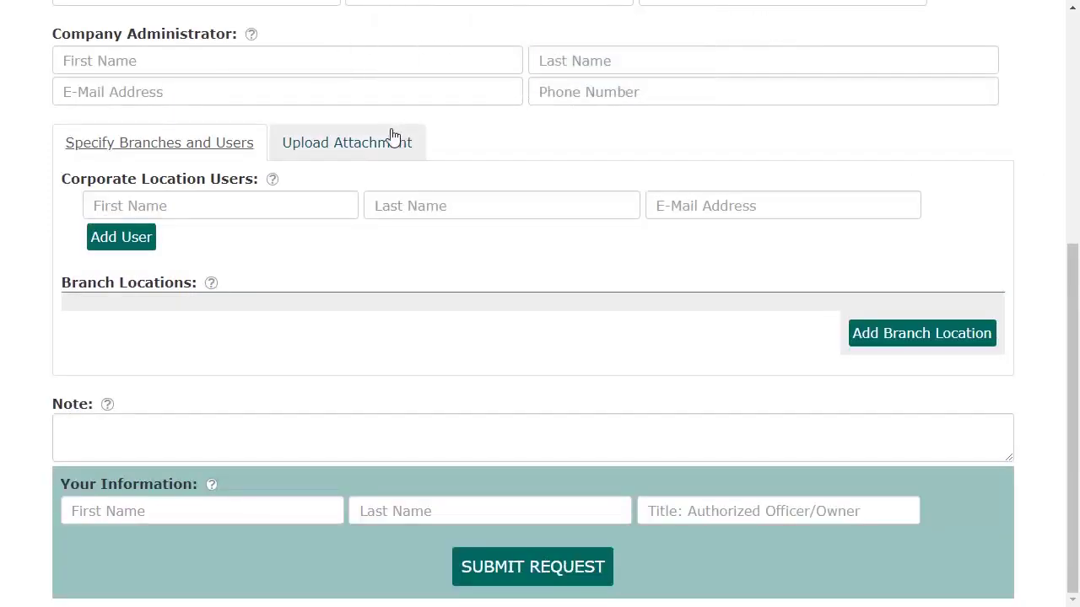
Open the Upload Attachment section, download the Excel sign-up template, and dismiss the download bar.
left_click(317, 149)
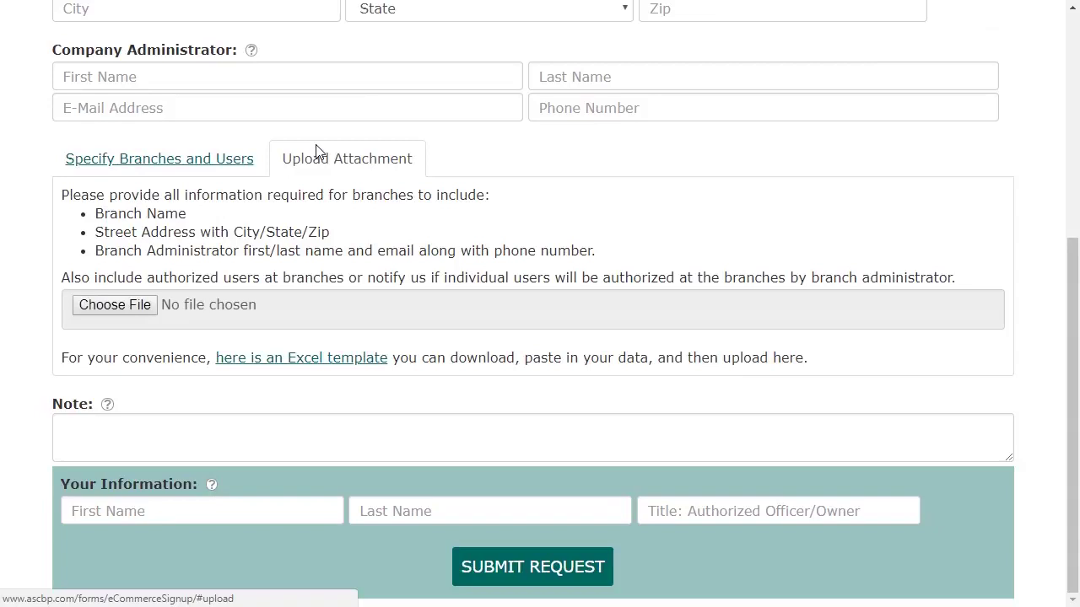
left_click(323, 363)
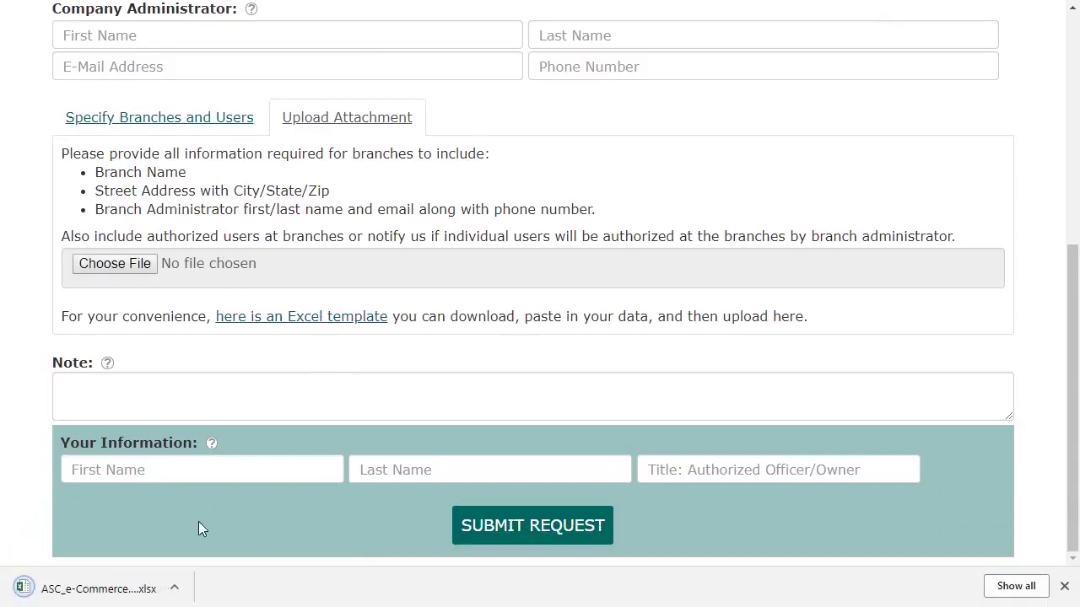
left_click(1064, 586)
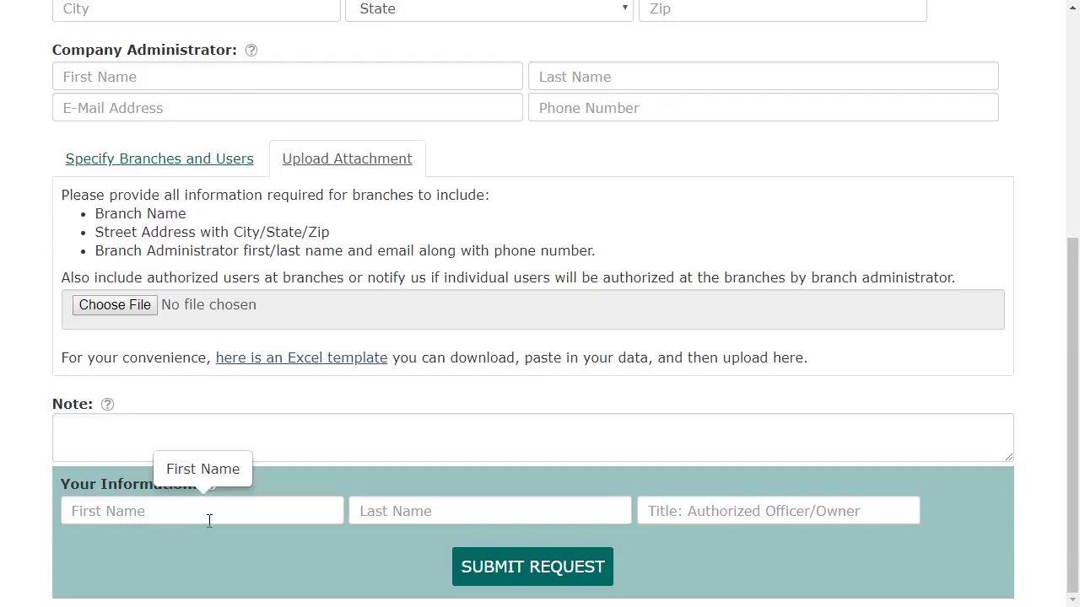
Submit the sign-up request, accept the terms of use, and follow Set Password from the welcome email.
left_click(506, 567)
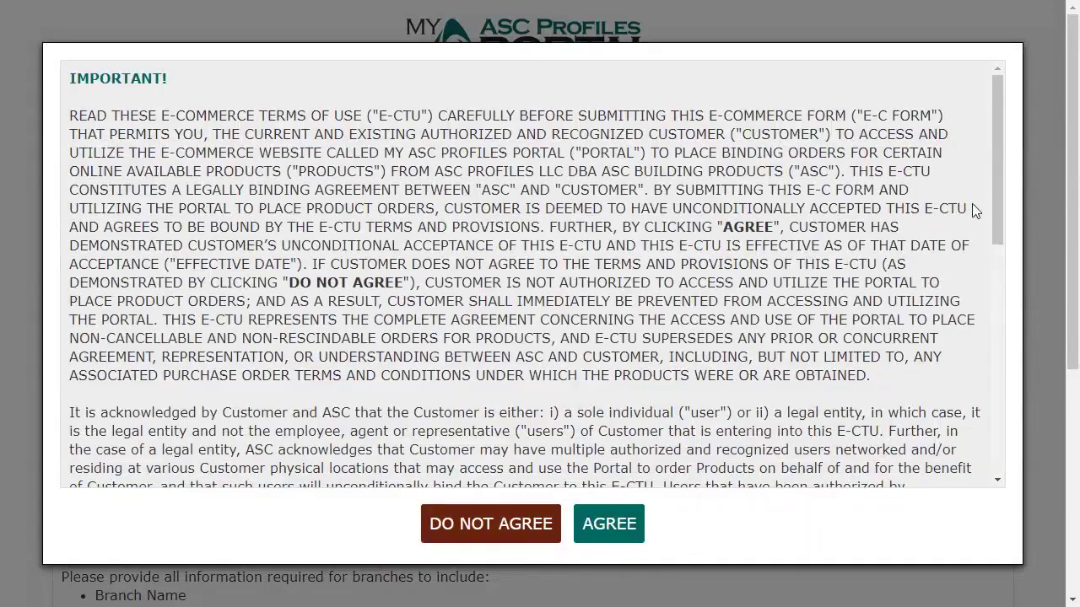
left_click_drag(998, 156, 987, 378)
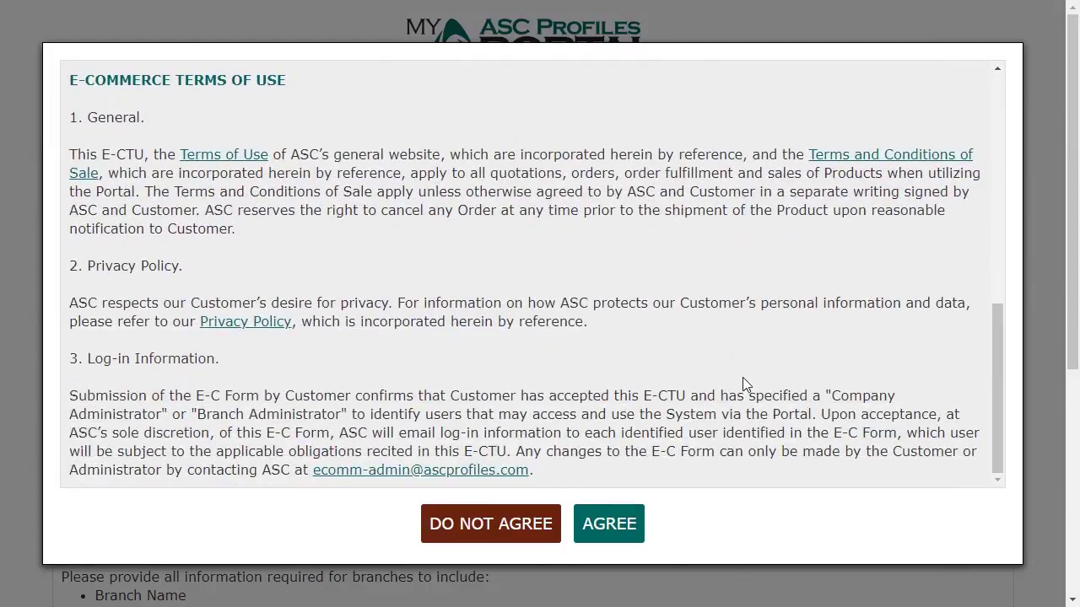
left_click(614, 527)
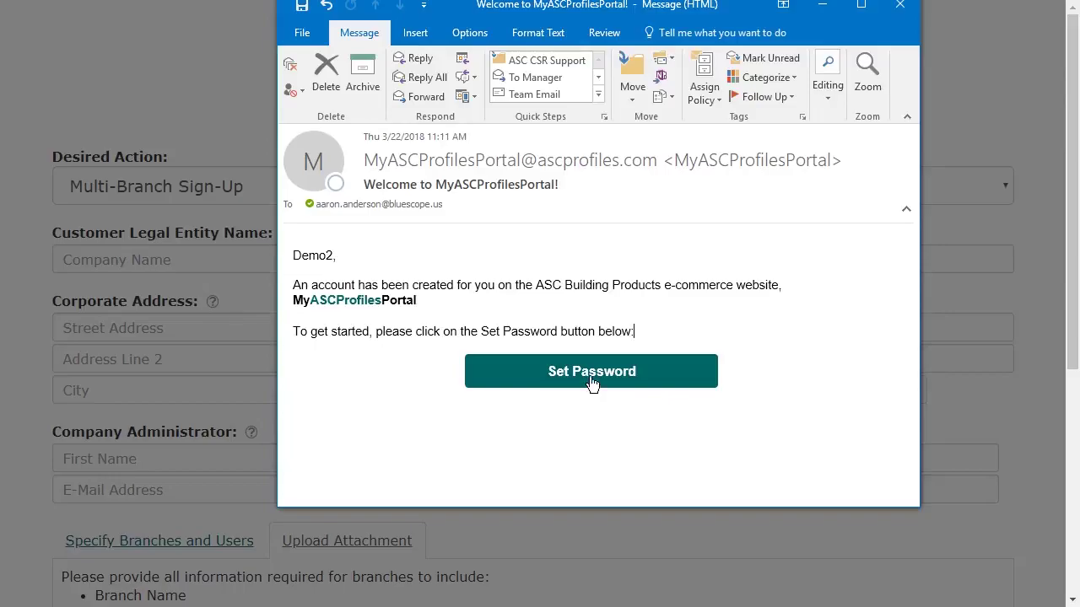
left_click(591, 372)
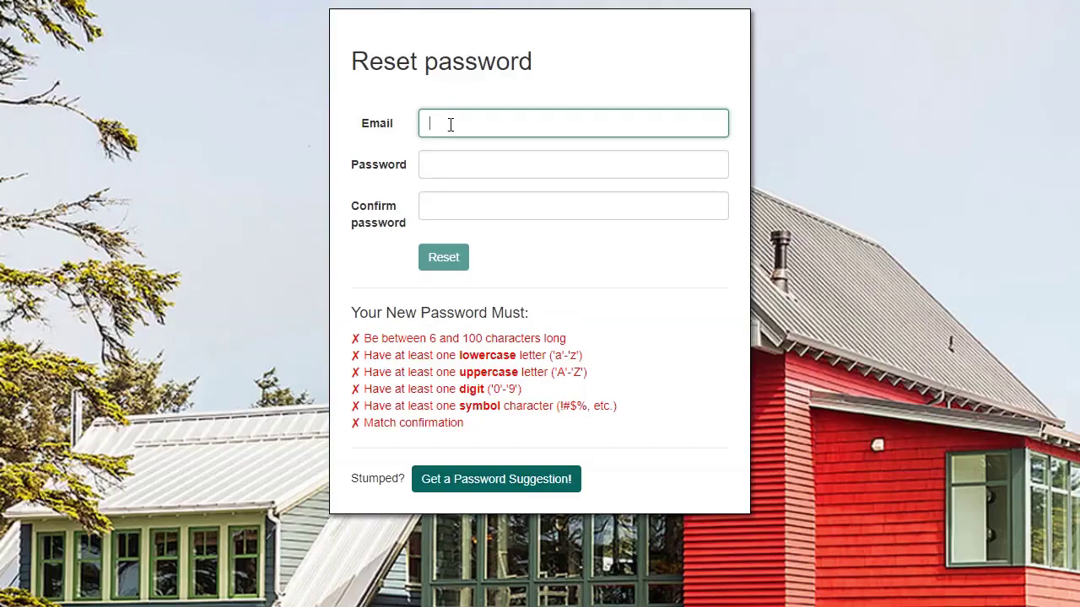
Enter the account e-mail and generate a suggested password to copy.
type("demo2.user@test.com")
left_click(579, 160)
left_click(535, 479)
left_click(479, 485)
left_click(479, 485)
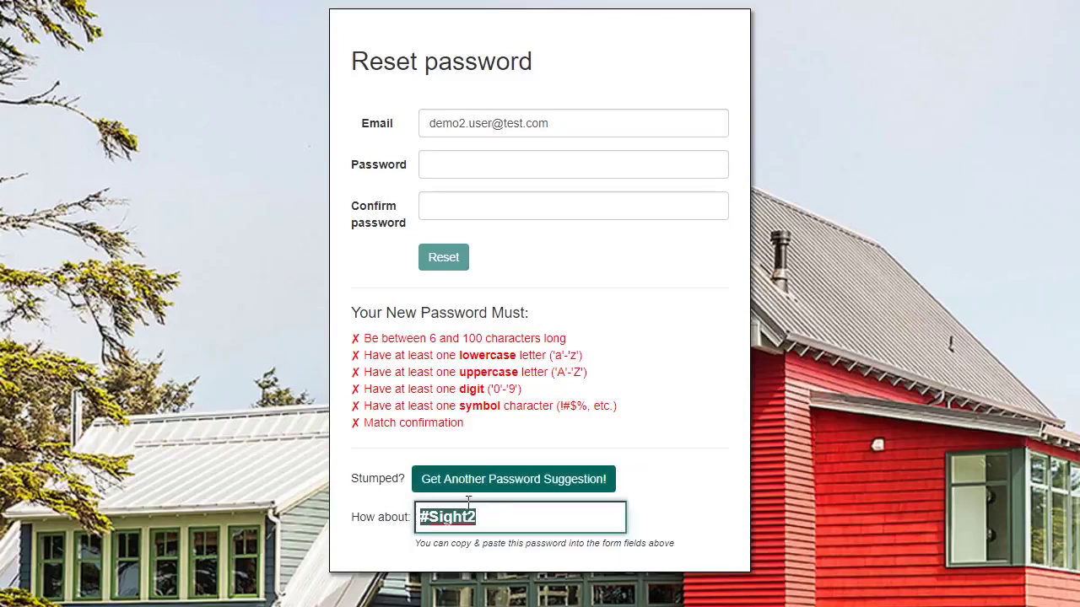
right_click(454, 523)
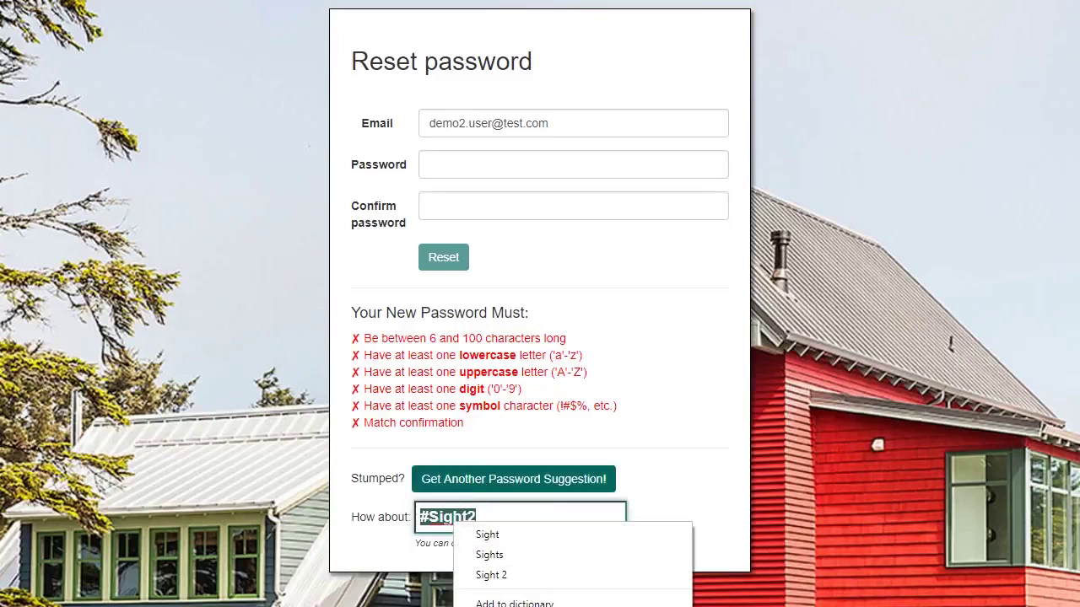
key("Escape")
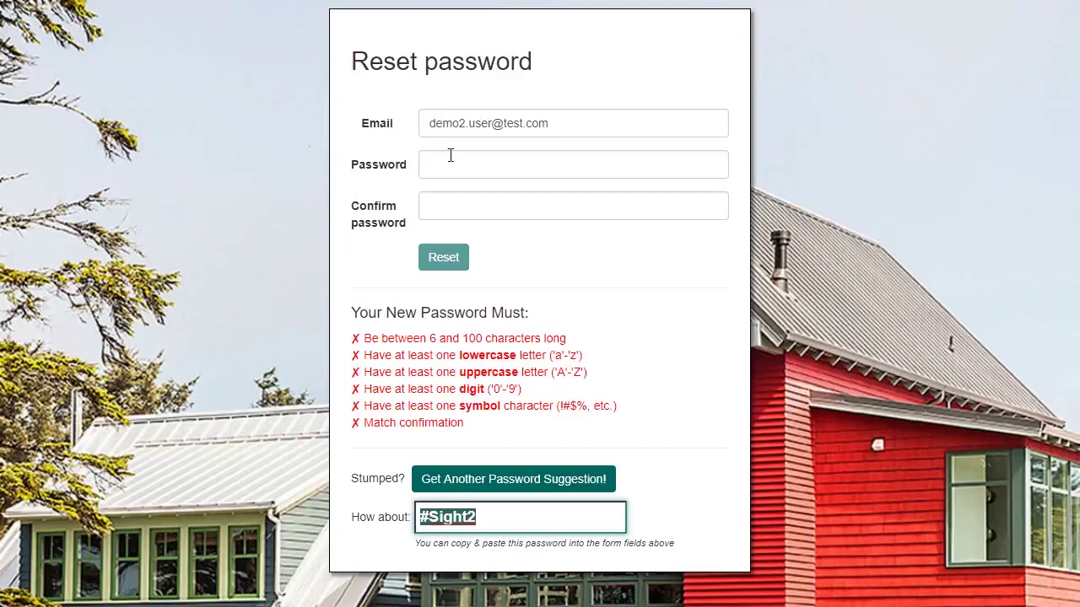
Paste the suggested password into Password and Confirm password, then submit with Reset.
left_click(451, 160)
key("ctrl+v")
left_click(456, 204)
key("ctrl+v")
left_click(446, 263)
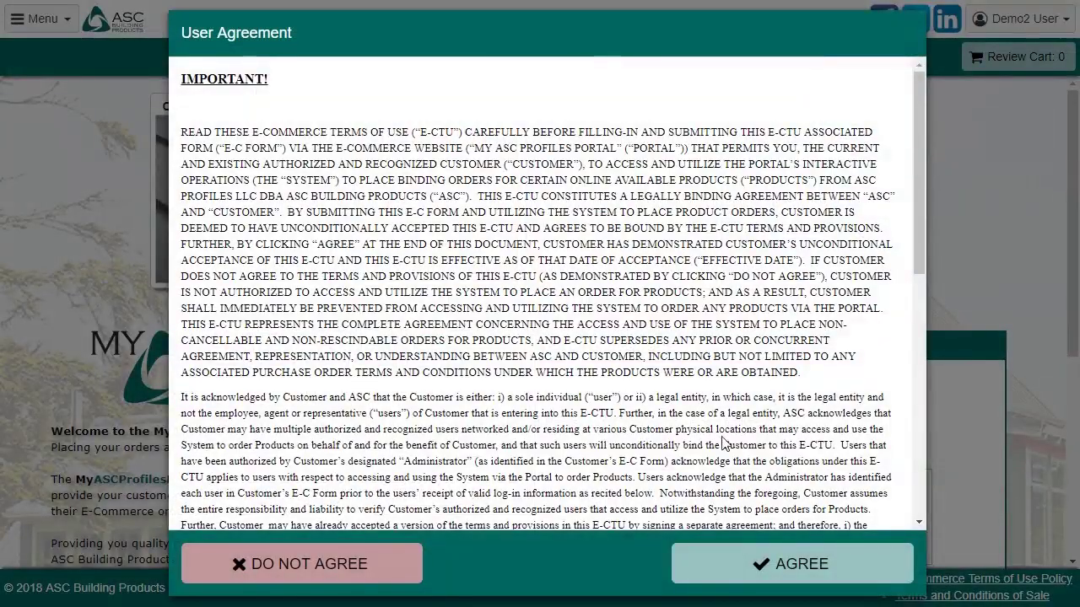
Scroll to the end of the User Agreement and accept it with AGREE.
left_click_drag(918, 253, 911, 506)
left_click(811, 563)
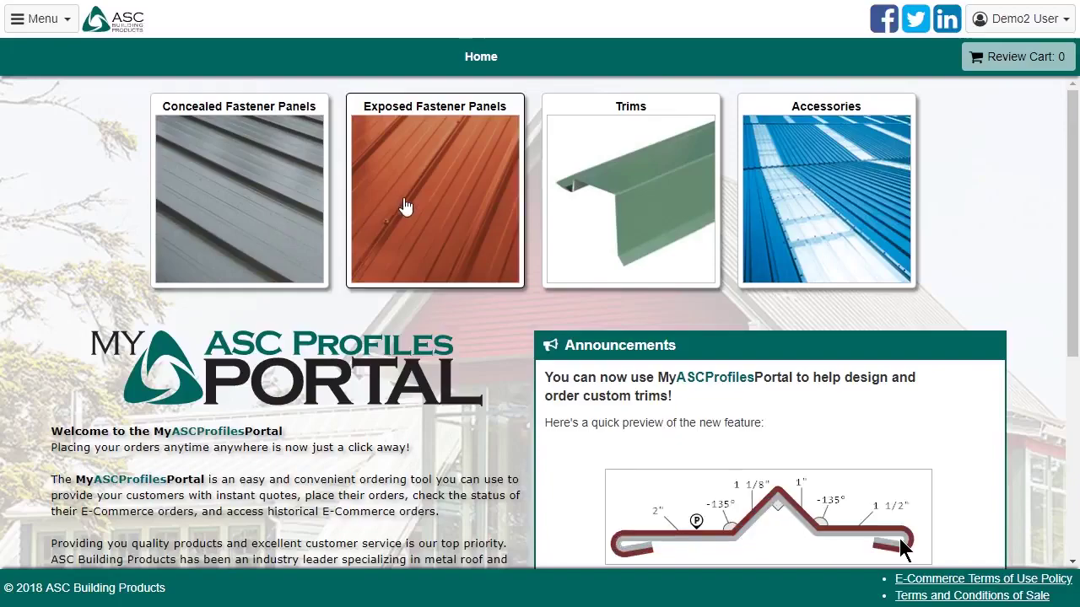
Set the ship-to to the demo customer's address with Standard Route shipping, then return Home.
left_click(253, 189)
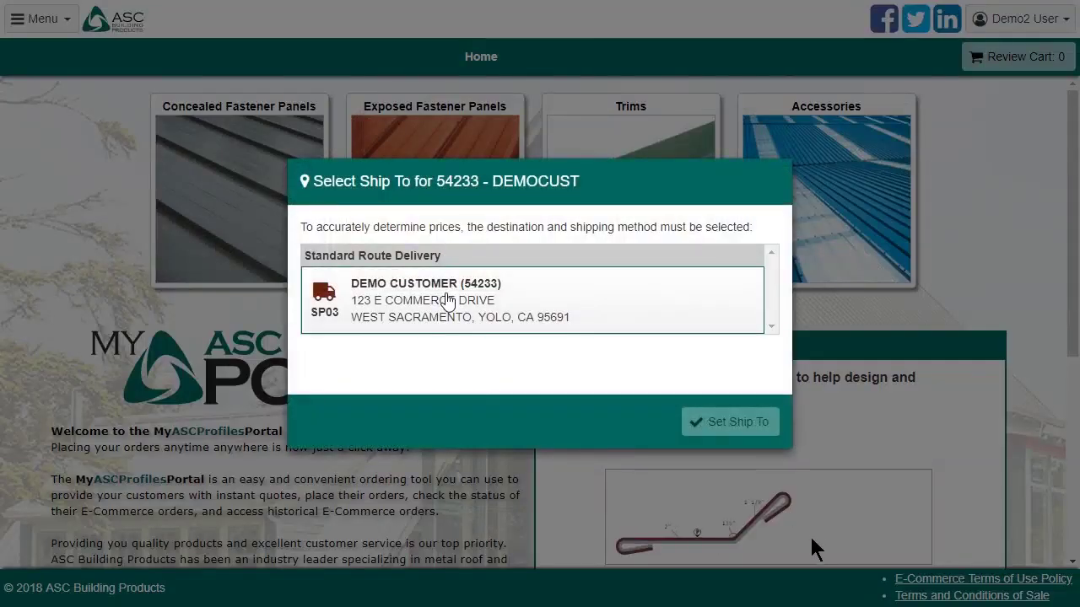
left_click(447, 302)
left_click(721, 361)
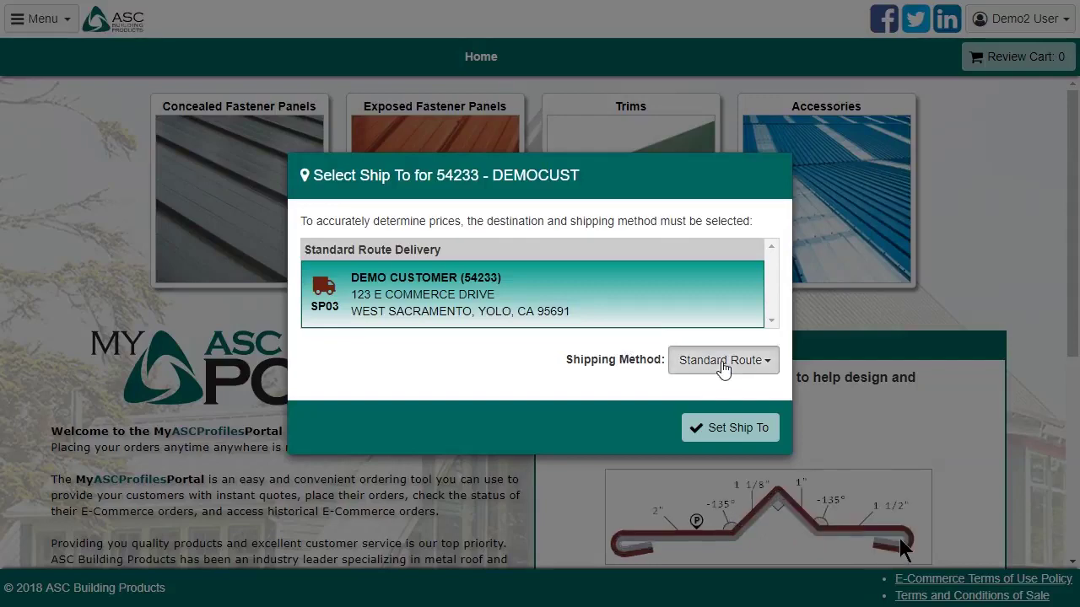
left_click(723, 367)
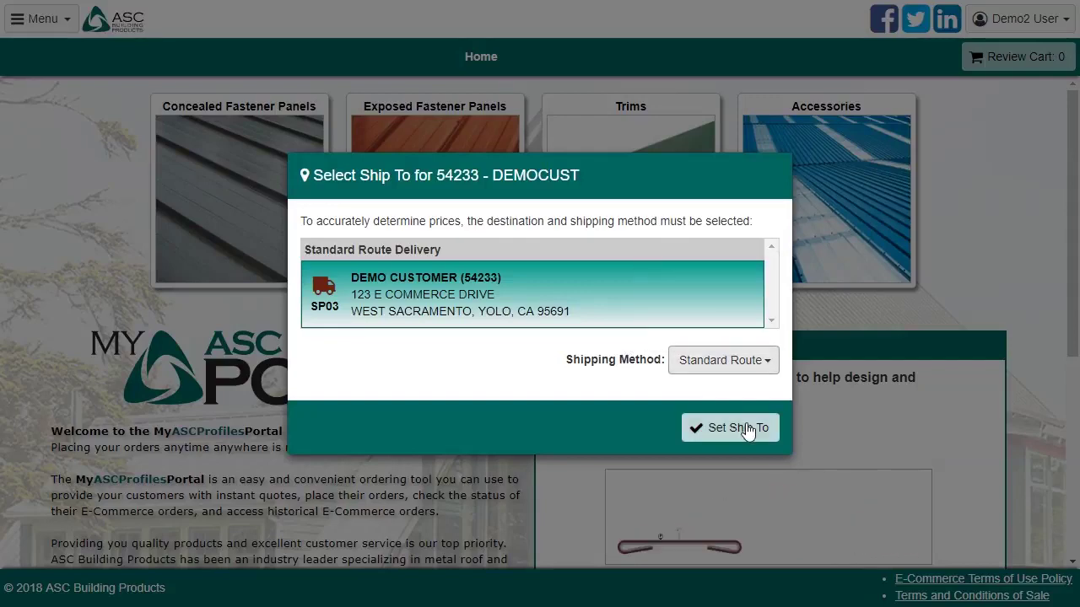
left_click(735, 427)
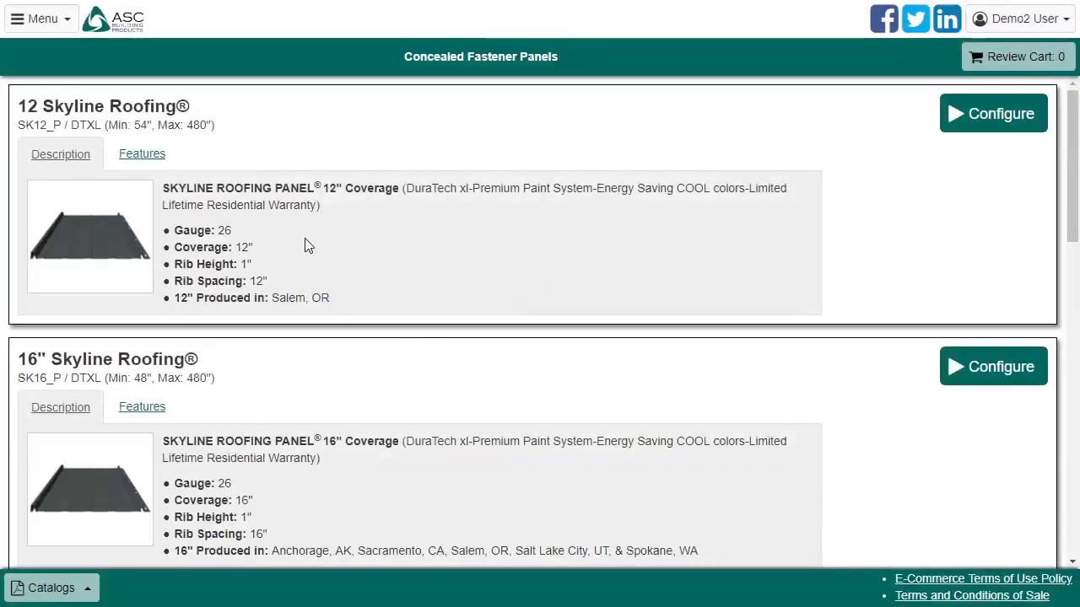
left_click(135, 30)
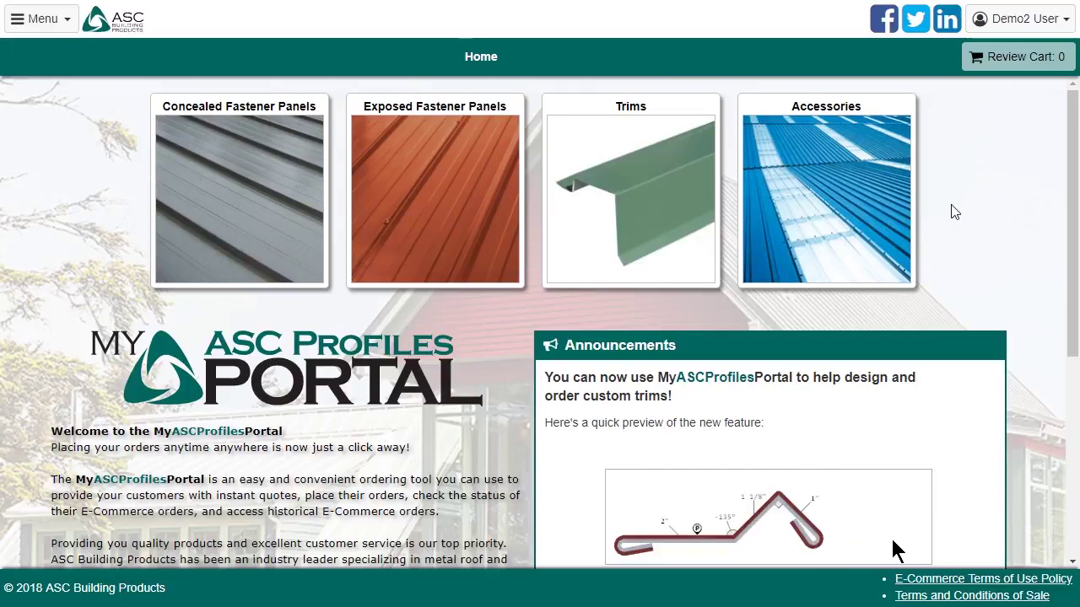
left_click(1000, 24)
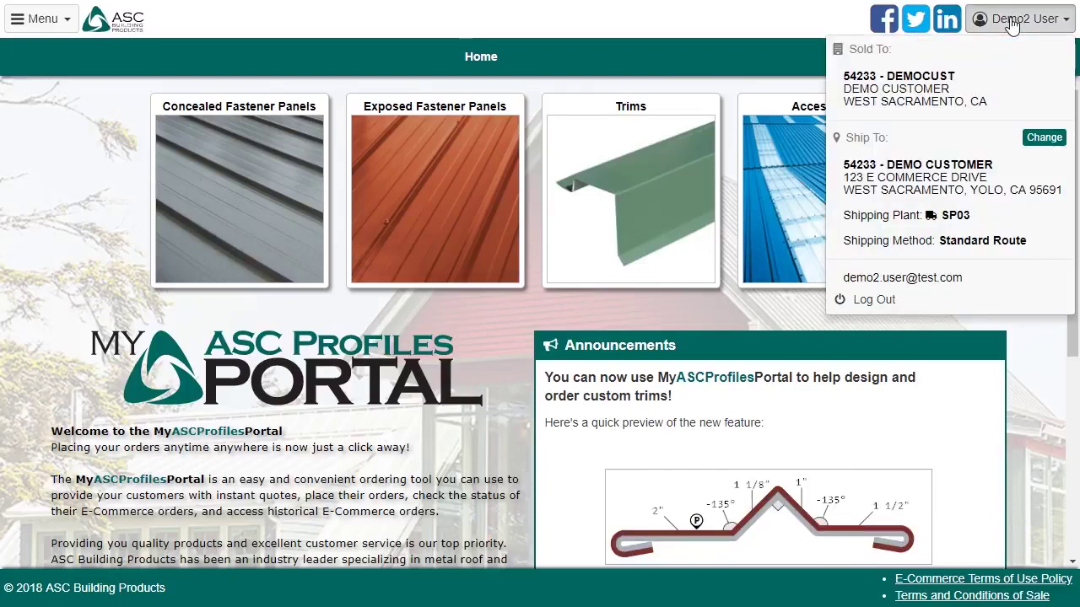
left_click(1044, 139)
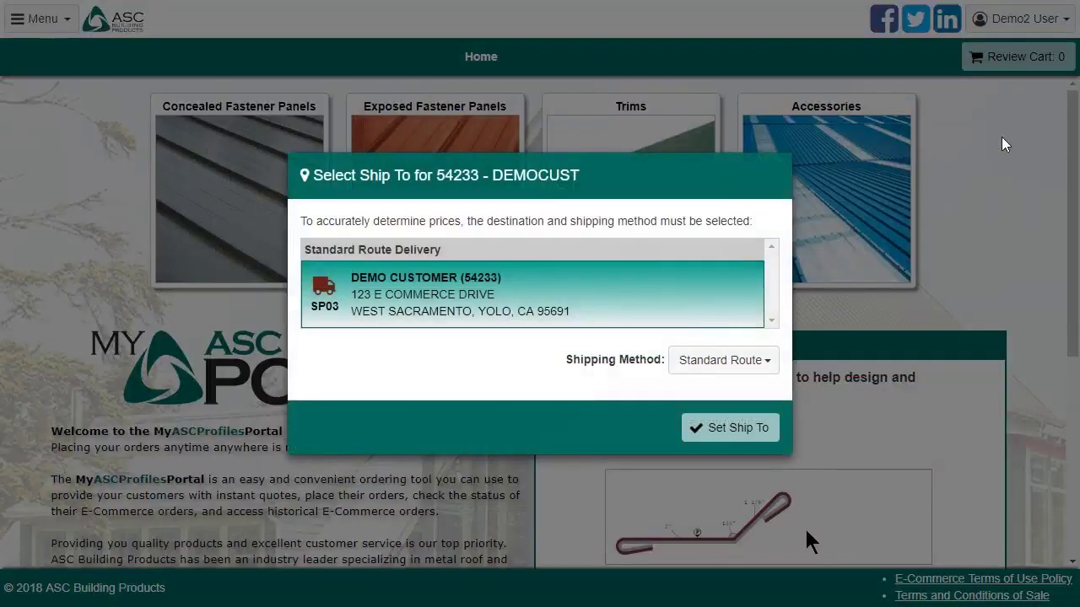
left_click(735, 432)
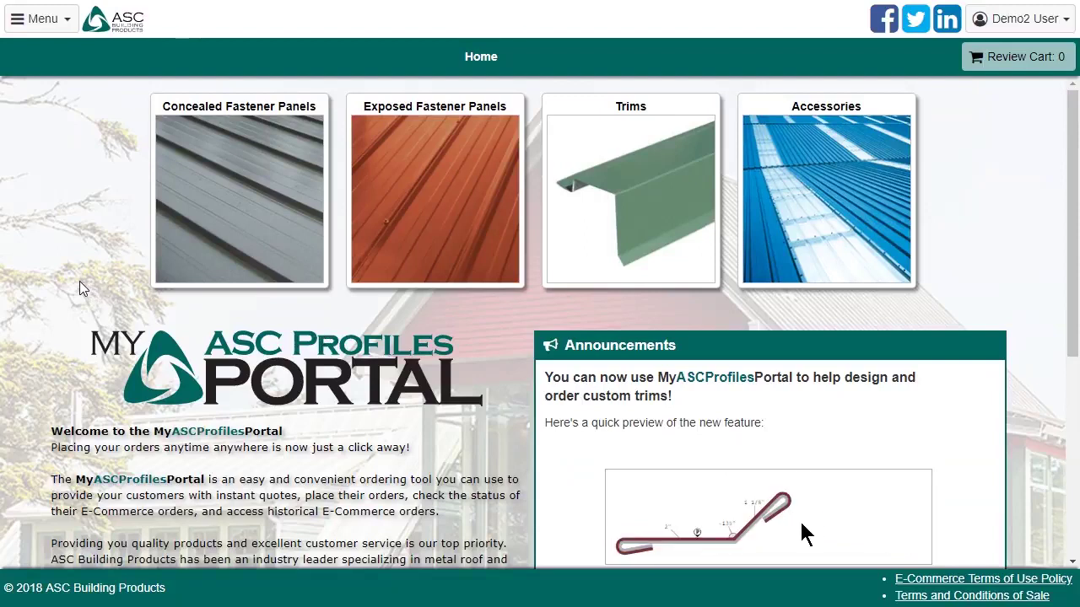
Log out from the account dropdown and confirm Log Out in the dialog.
left_click(36, 20)
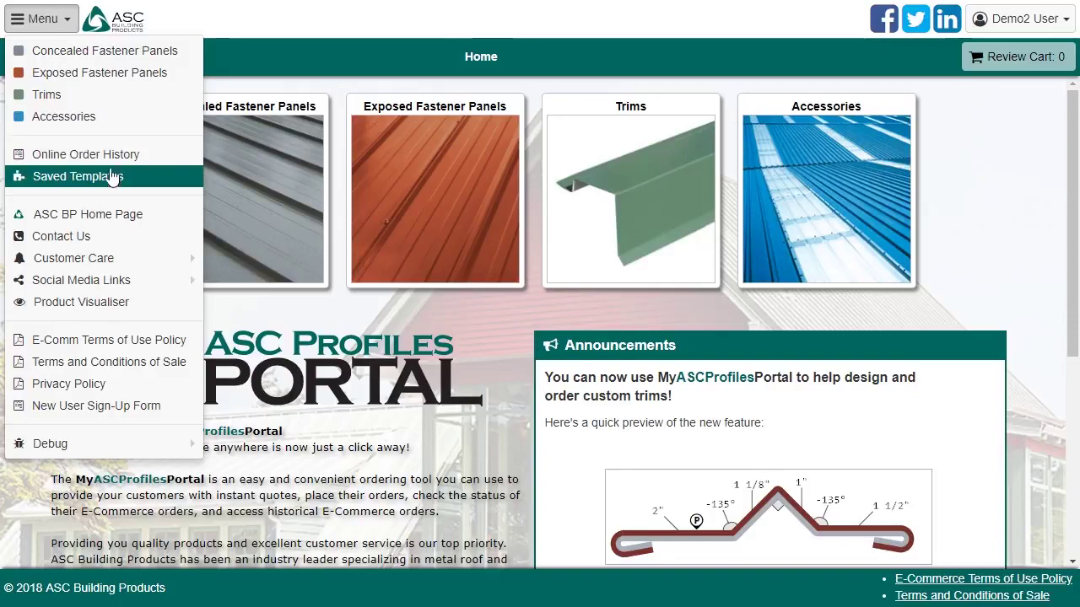
left_click(1021, 18)
left_click(939, 305)
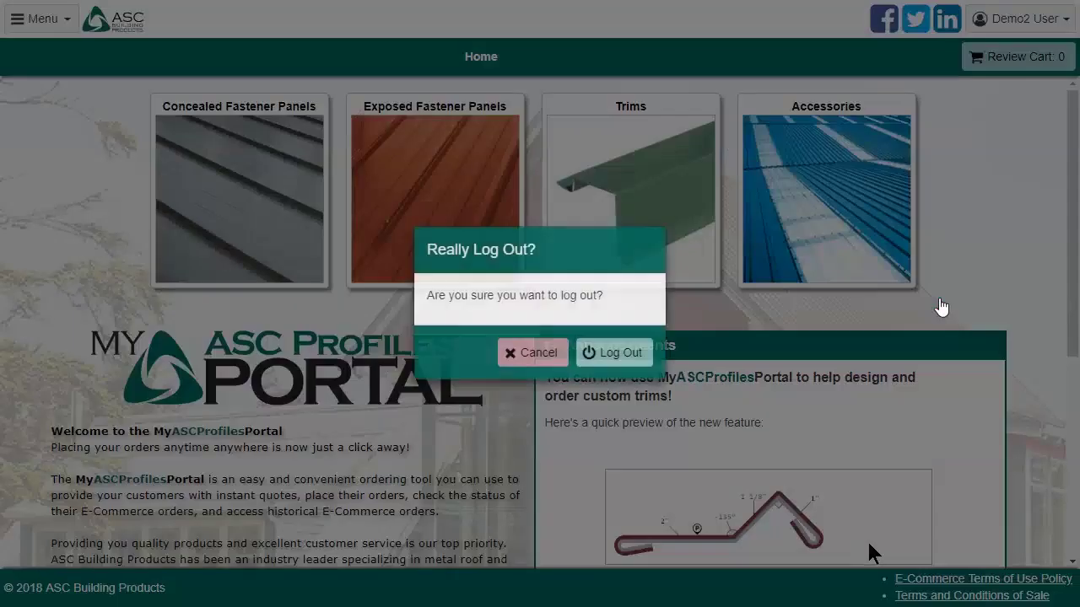
left_click(613, 356)
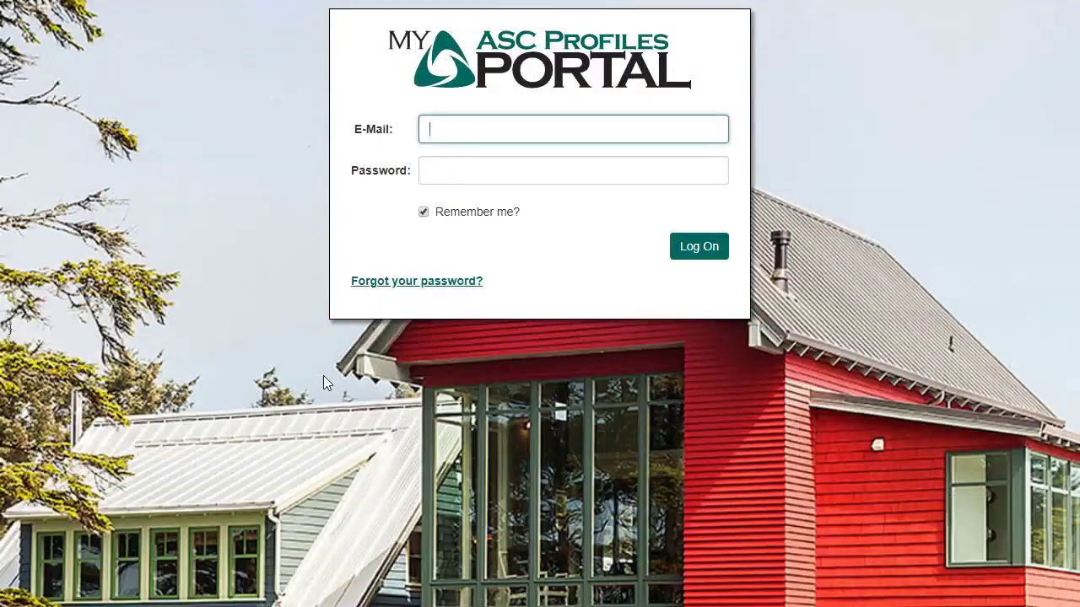